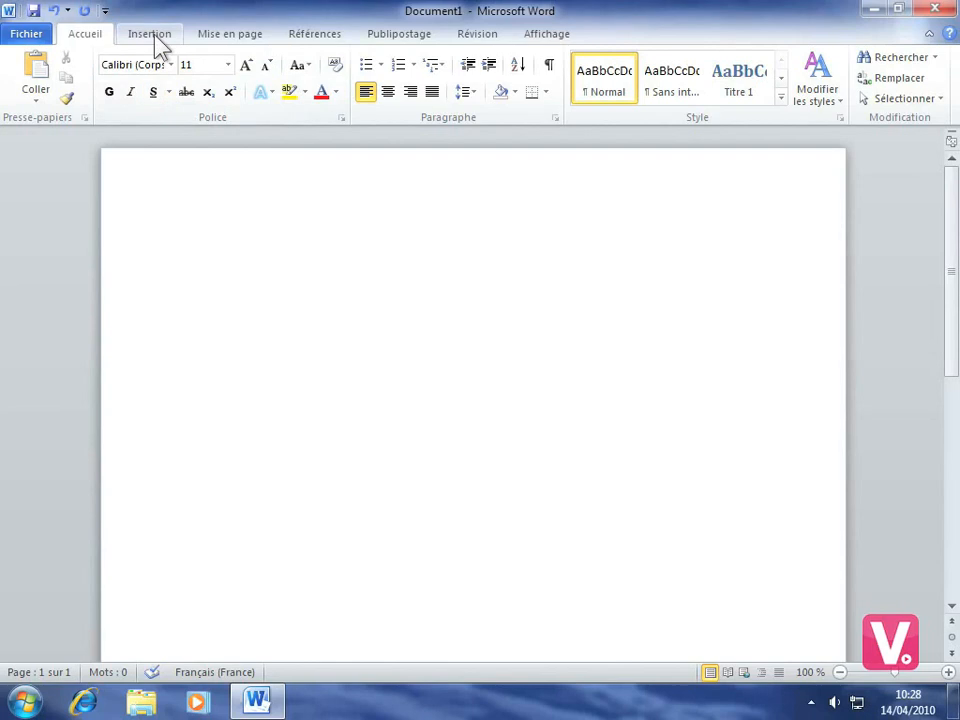
- Insert a SmartArt graphic using the Liste groupée layout from the list category
{"action": "left_click", "coordinate": [150, 44]}
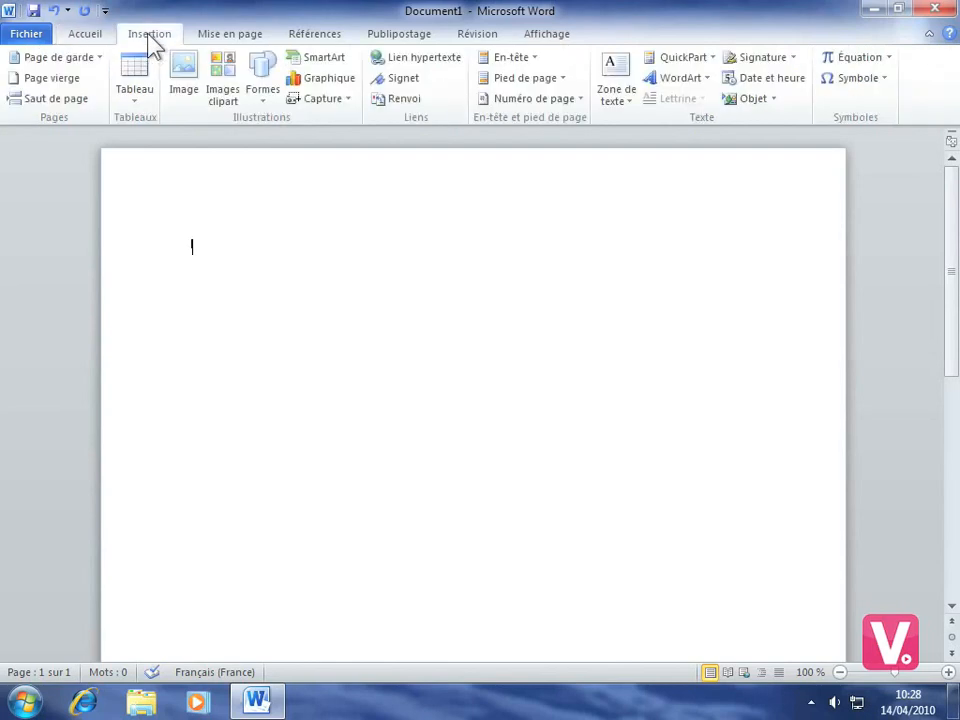
{"action": "left_click", "coordinate": [323, 63]}
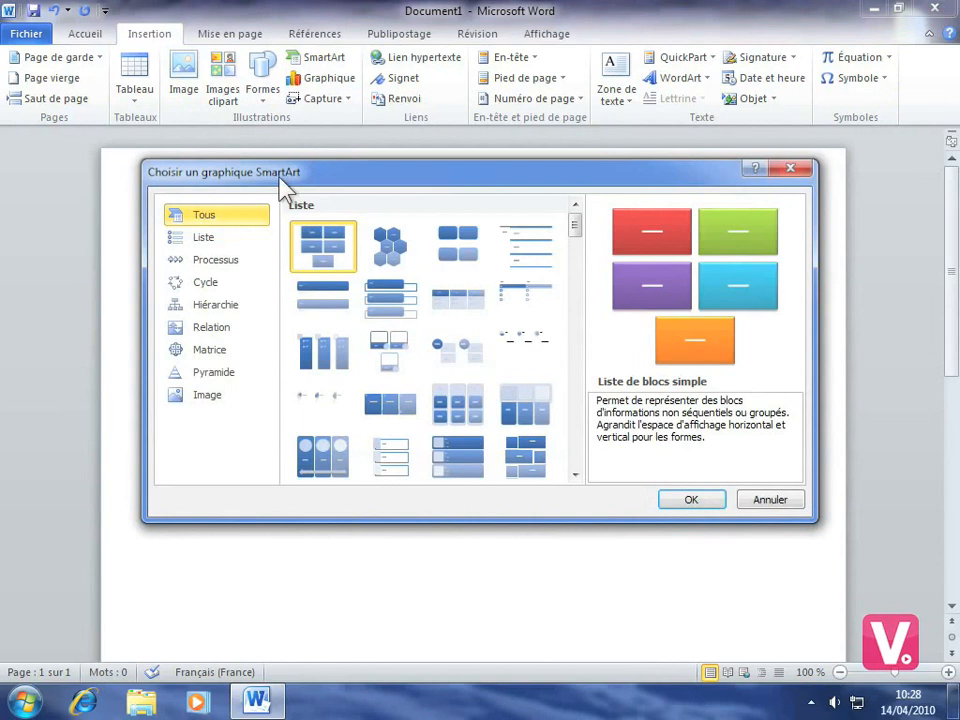
{"action": "left_click", "coordinate": [210, 245]}
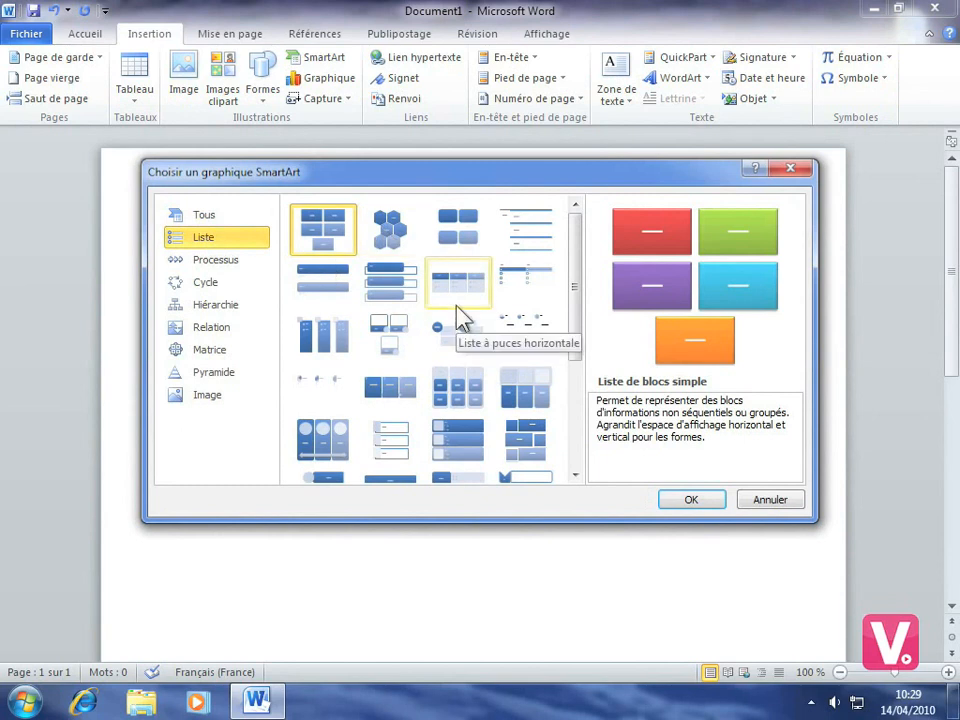
{"action": "left_click", "coordinate": [199, 285]}
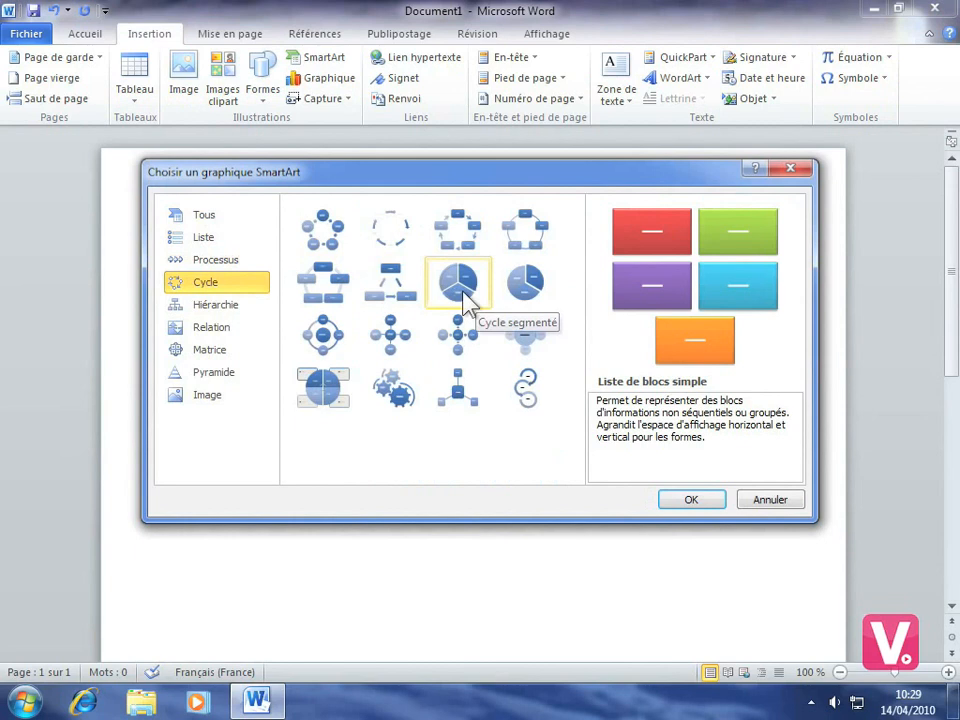
{"action": "left_click", "coordinate": [214, 246]}
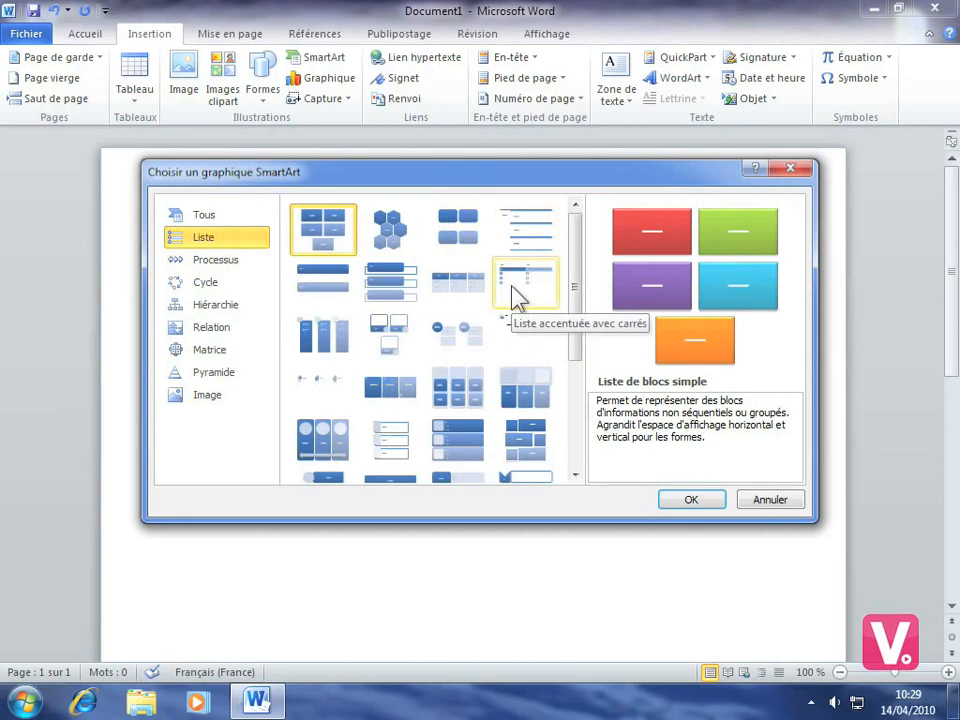
{"action": "left_click", "coordinate": [459, 392]}
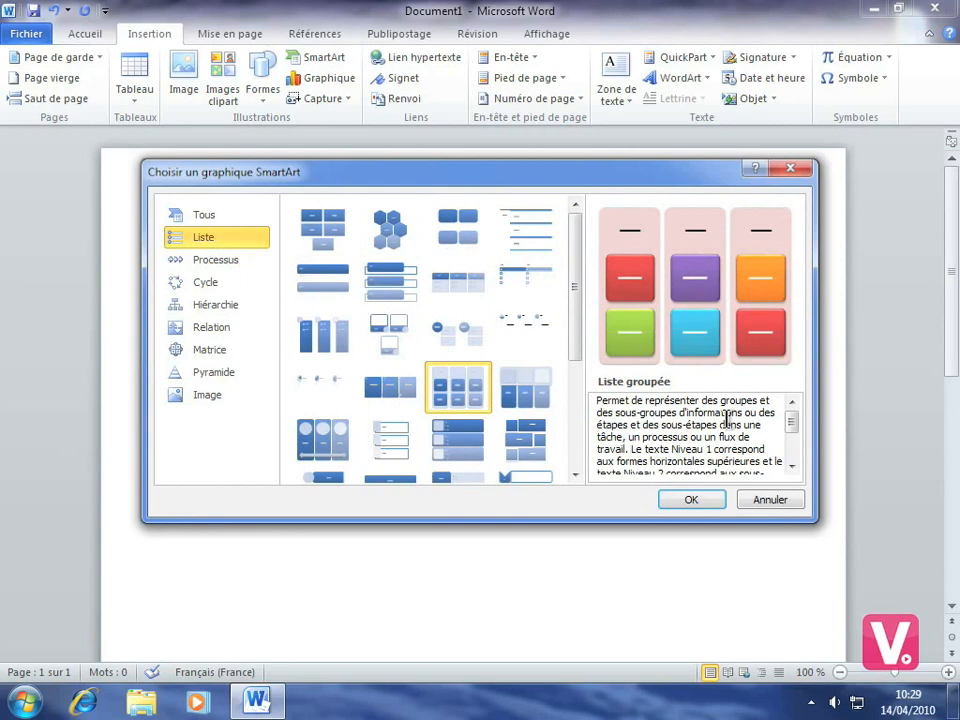
{"action": "left_click", "coordinate": [690, 502]}
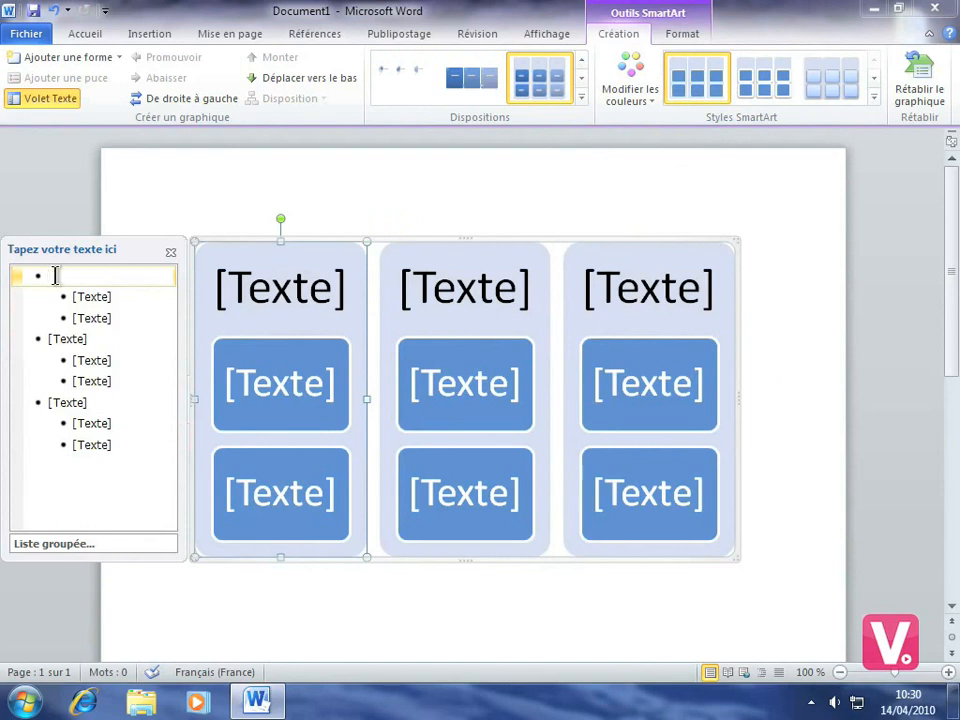
- Enter Production as the first group heading in the text pane
{"action": "type", "text": "Pr"}
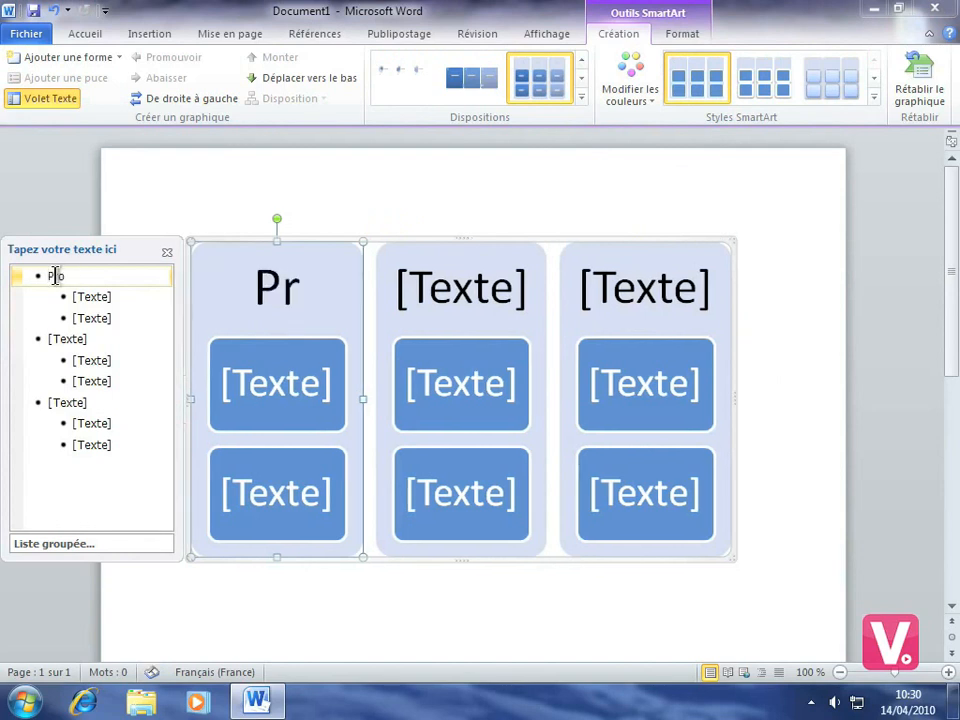
{"action": "type", "text": "oduc"}
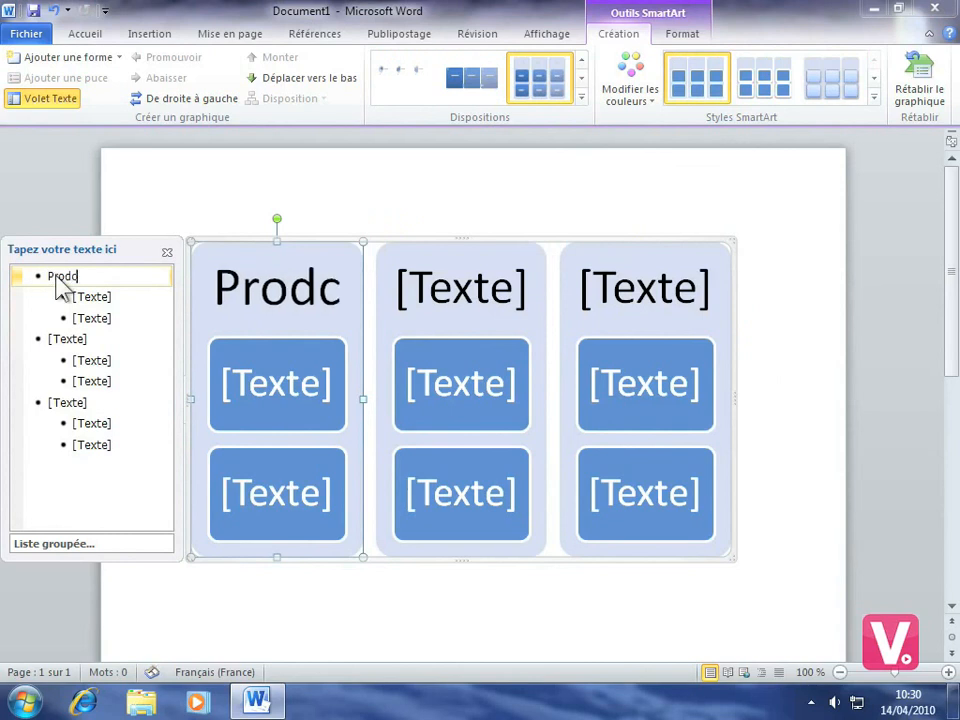
{"action": "key", "text": "BackSpace"}
{"action": "type", "text": "uction"}
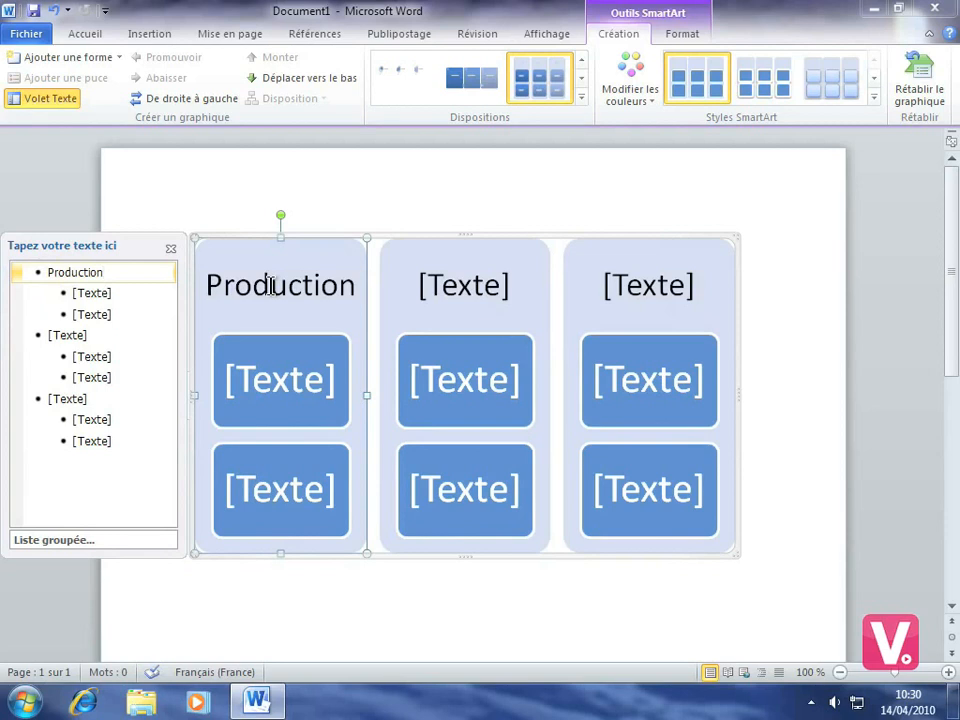
- Enter Chef de projet as the first item under Production, correcting the typo
{"action": "left_click", "coordinate": [88, 293]}
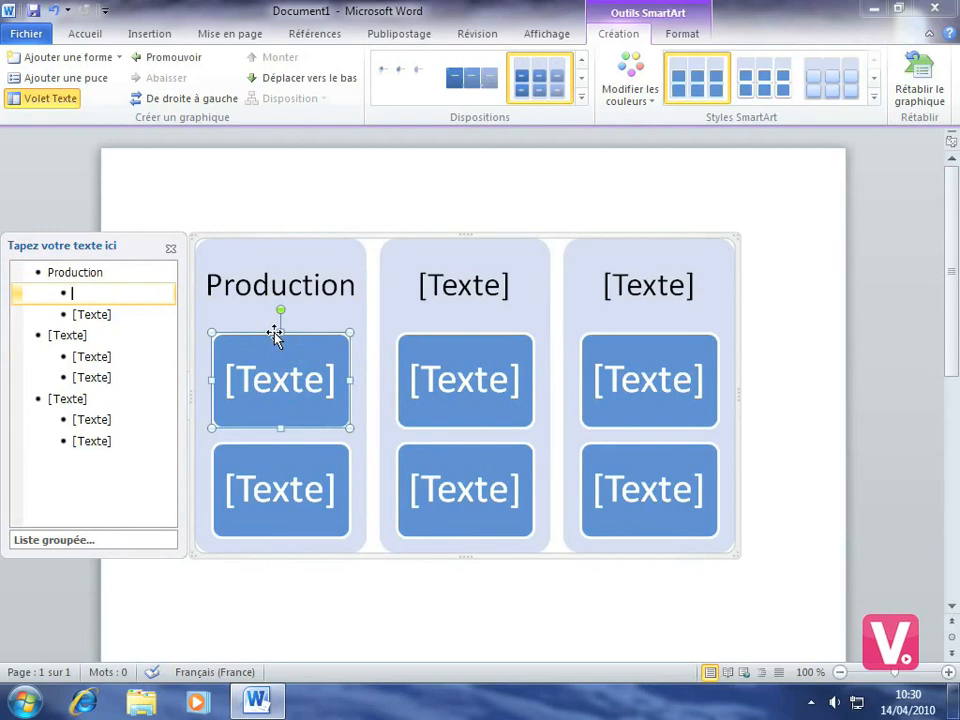
{"action": "type", "text": "Che"}
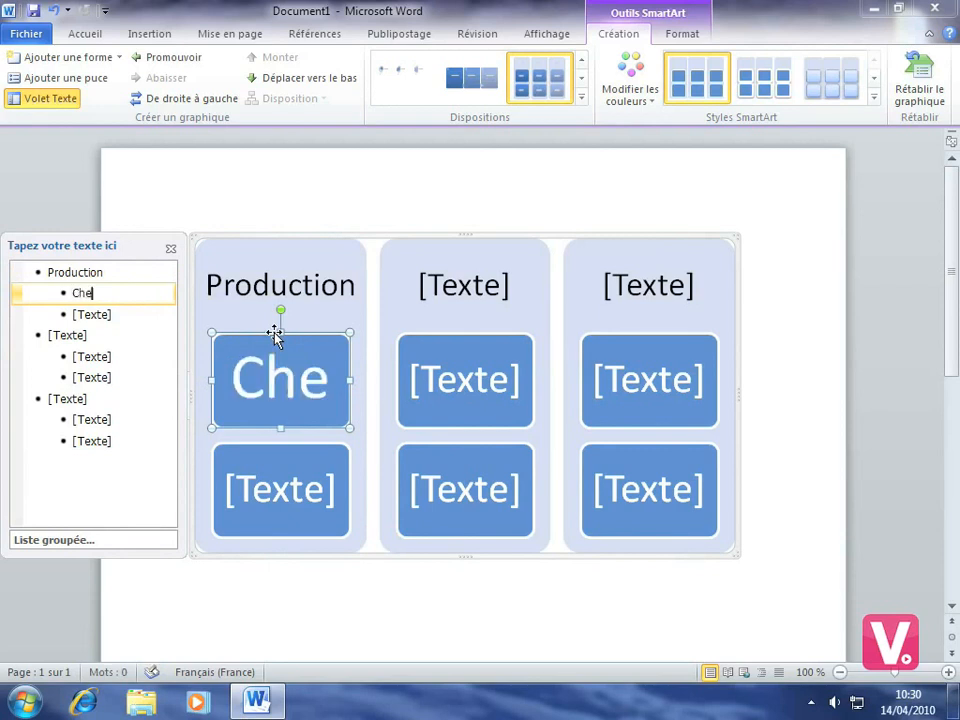
{"action": "type", "text": "h de pro"}
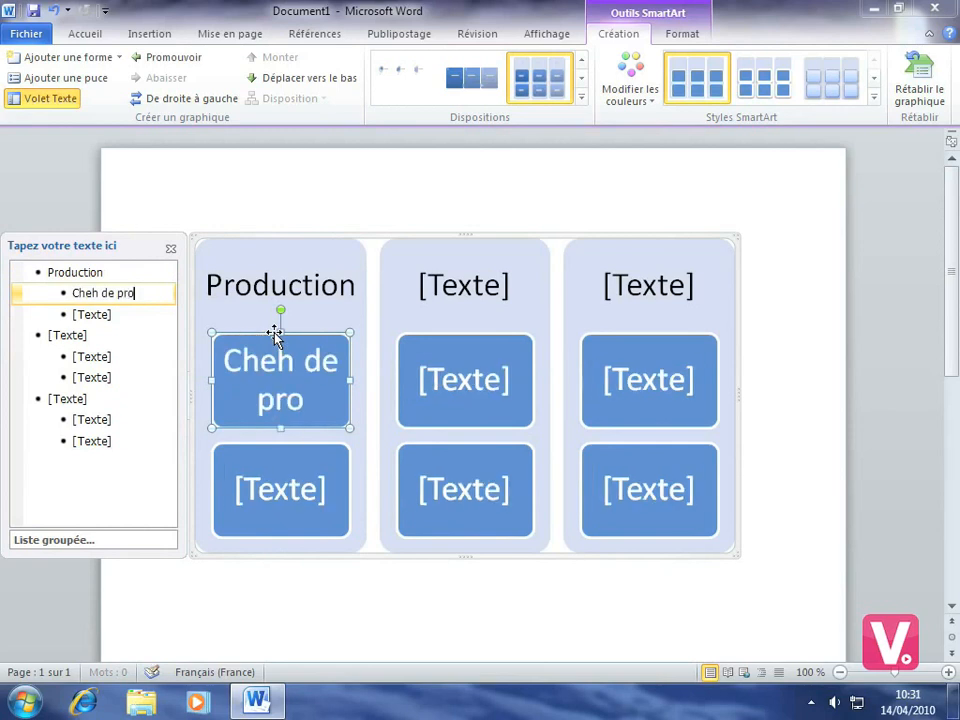
{"action": "type", "text": "jet"}
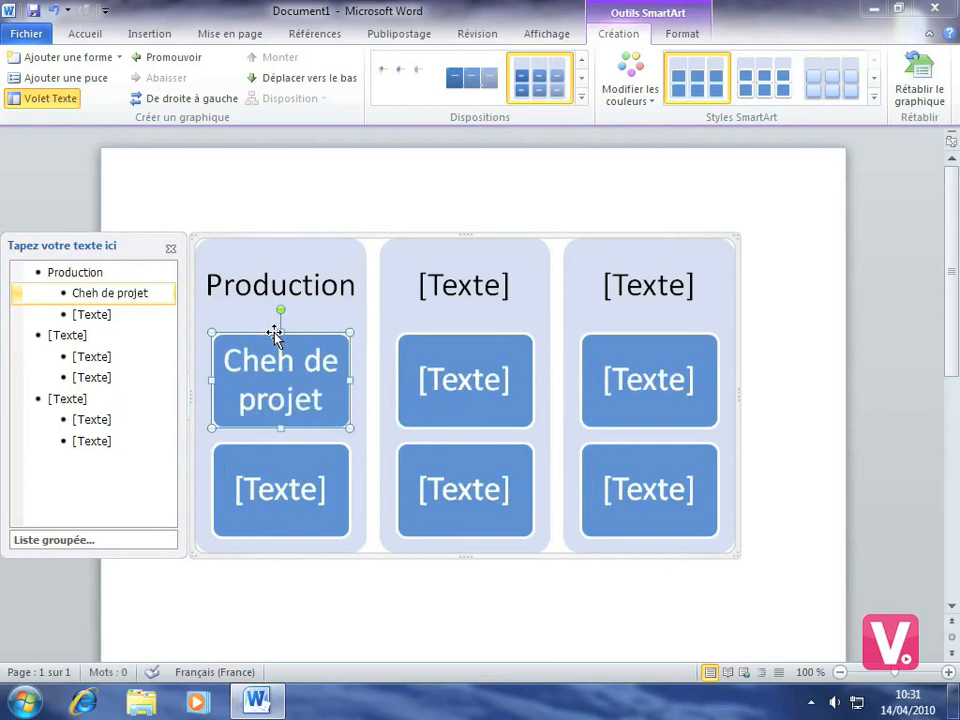
{"action": "left_click", "coordinate": [99, 293]}
{"action": "key", "text": "BackSpace"}
{"action": "type", "text": "f"}
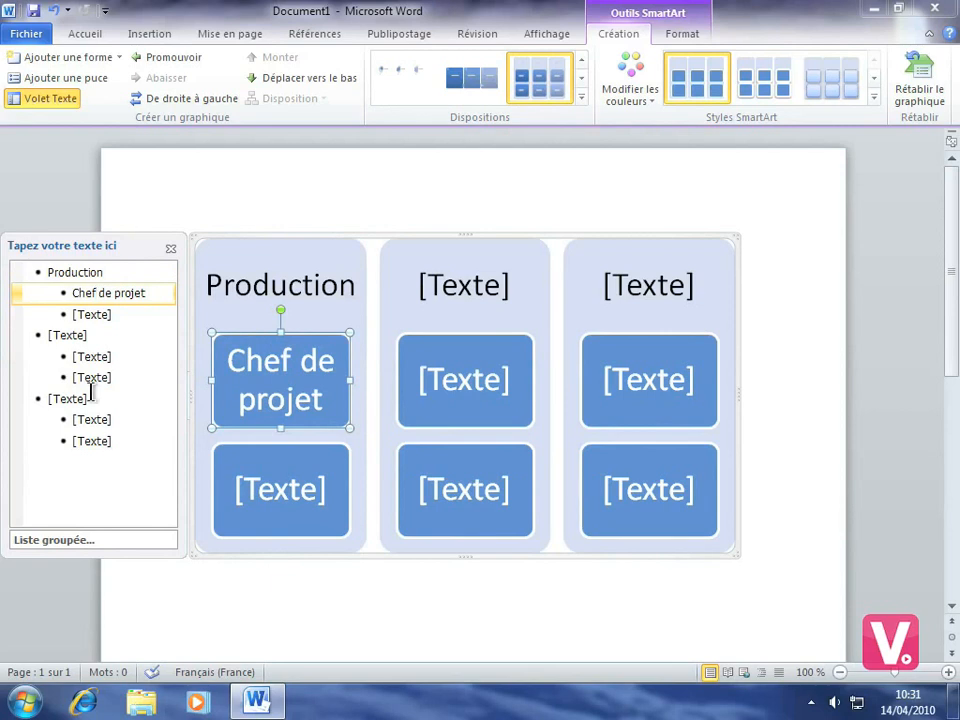
- Enter Assistant as the second item under Production, correcting the typo
{"action": "left_click", "coordinate": [98, 315]}
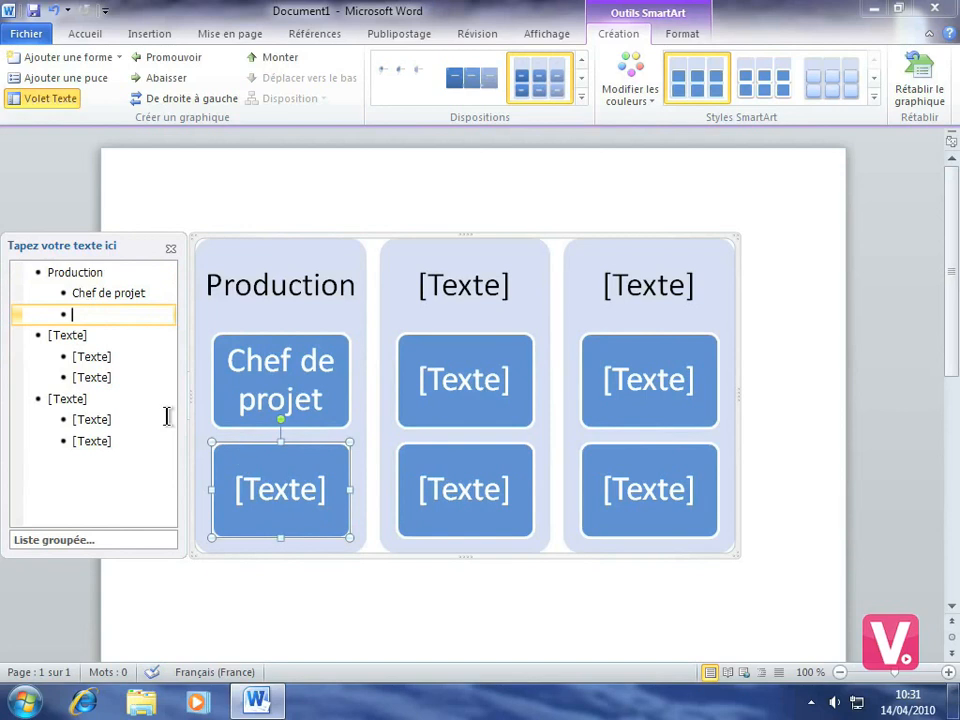
{"action": "type", "text": "Assis"}
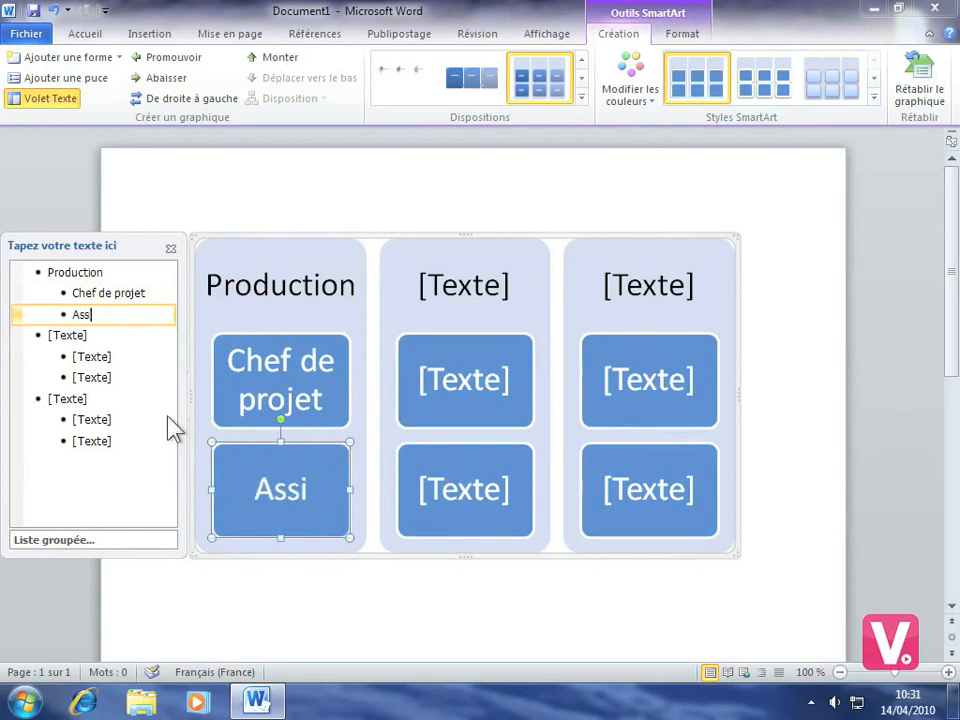
{"action": "type", "text": "tanht"}
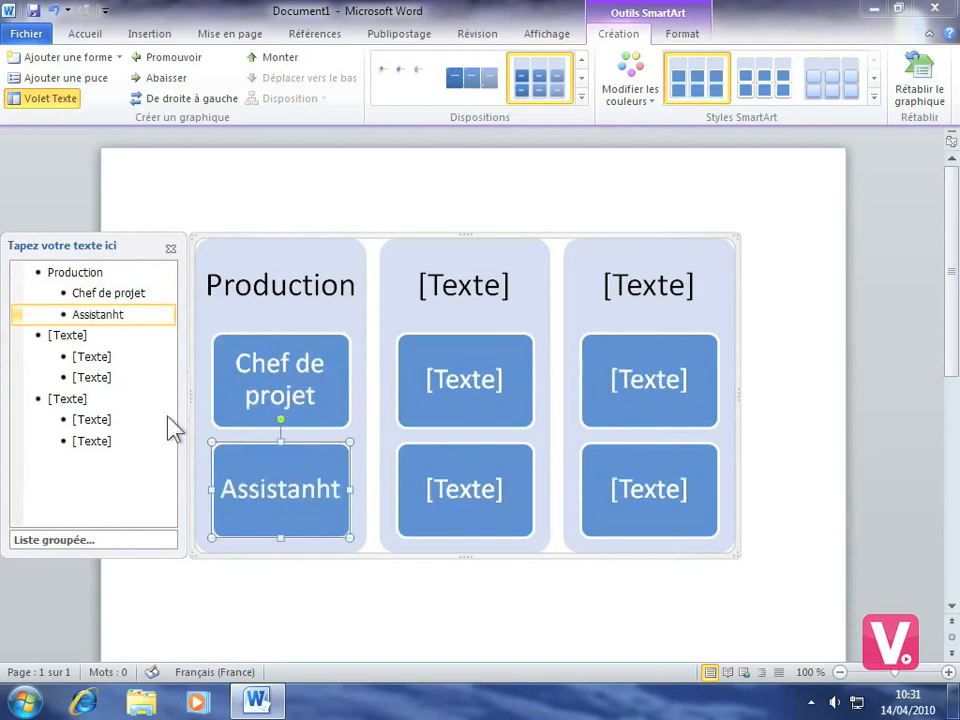
{"action": "key", "text": "BackSpace"}
{"action": "key", "text": "BackSpace"}
{"action": "type", "text": "t"}
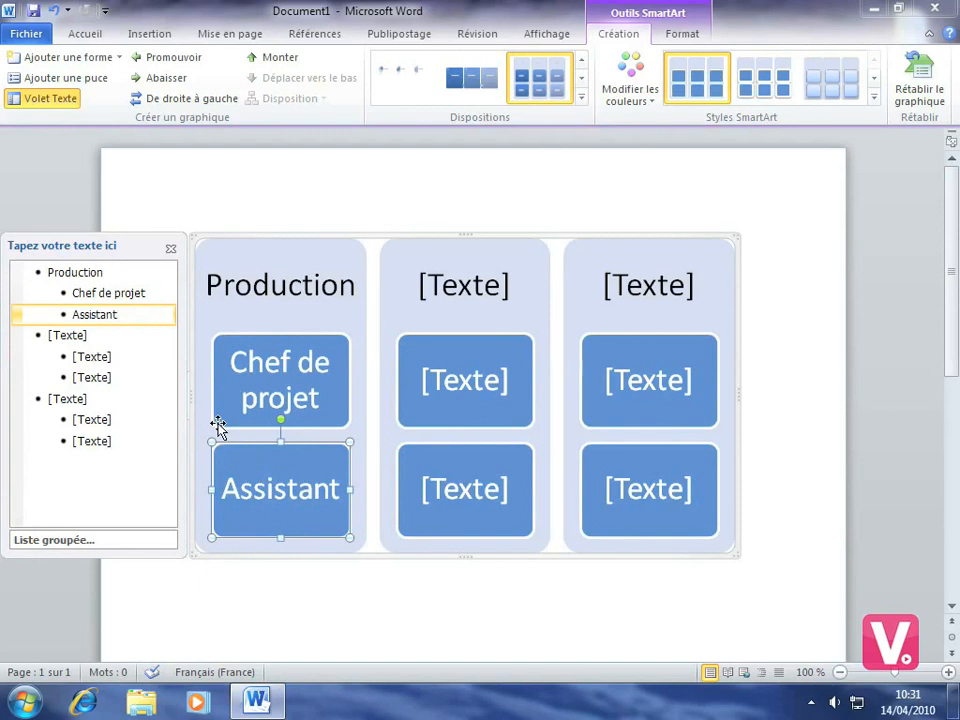
- Enter Marketing as the second group heading and close the text pane
{"action": "left_click", "coordinate": [66, 335]}
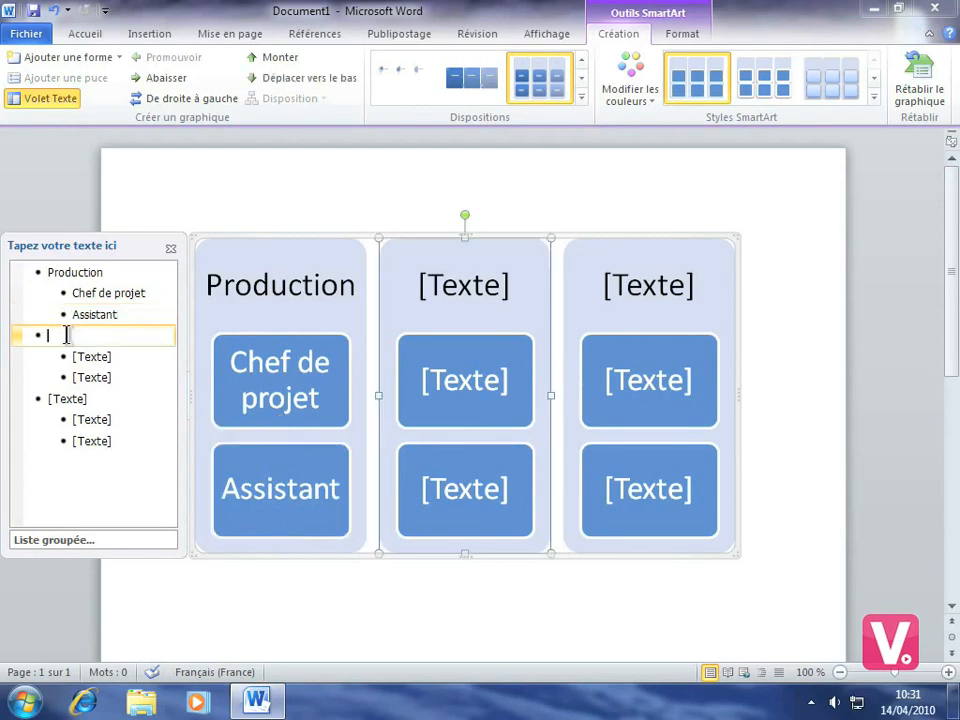
{"action": "type", "text": "Marketing"}
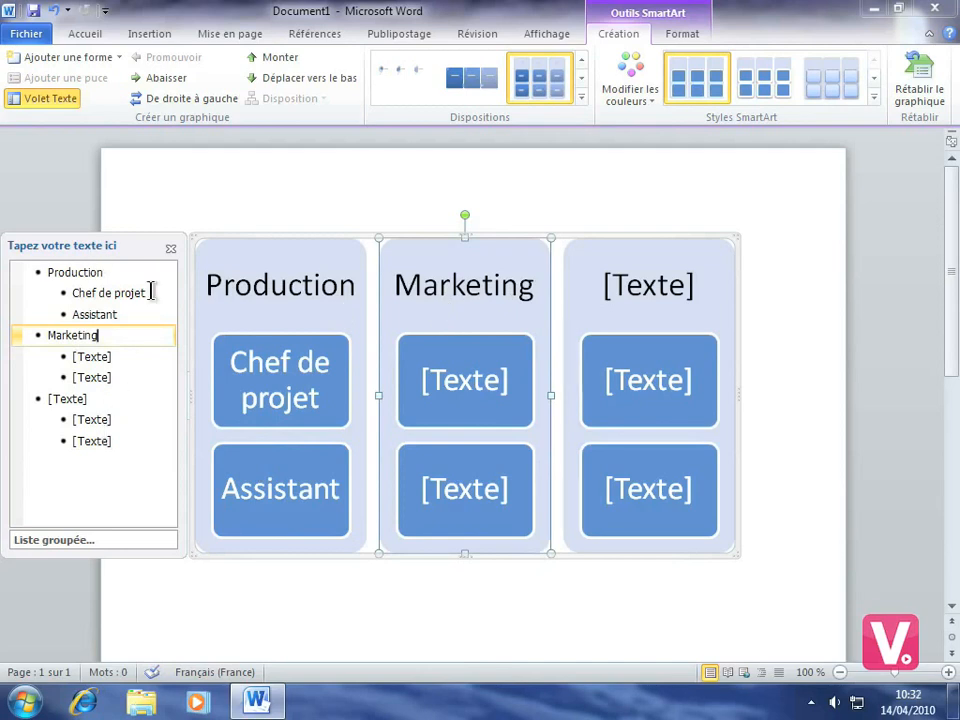
{"action": "left_click", "coordinate": [170, 249]}
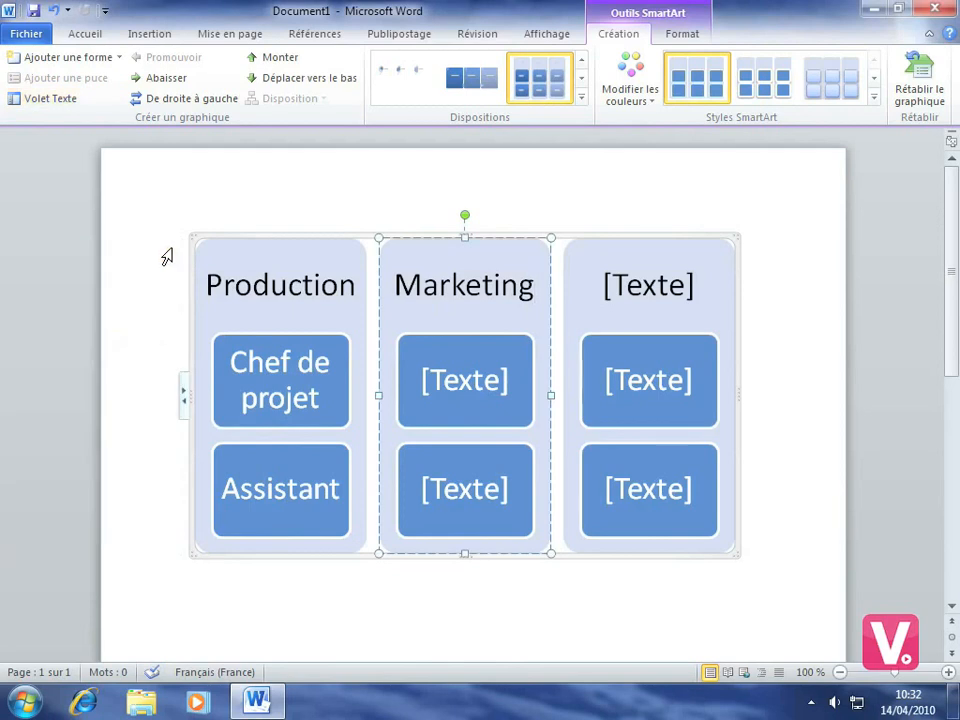
- Type Commerciaux in the first box under Marketing directly on the graphic
{"action": "left_click", "coordinate": [472, 385]}
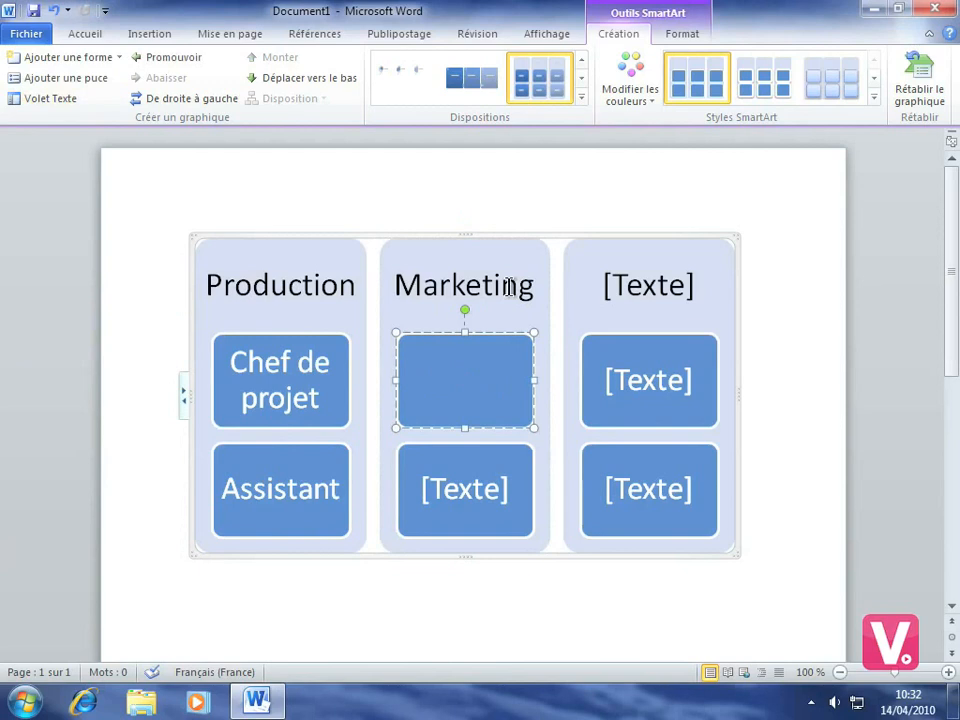
{"action": "type", "text": "Commerciau"}
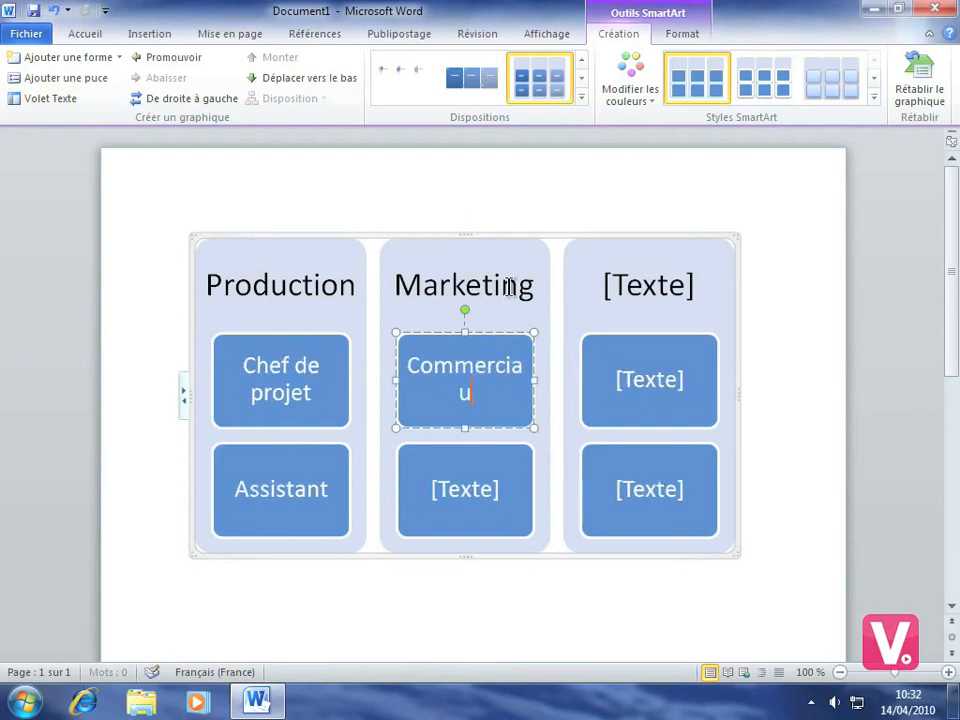
{"action": "type", "text": "x"}
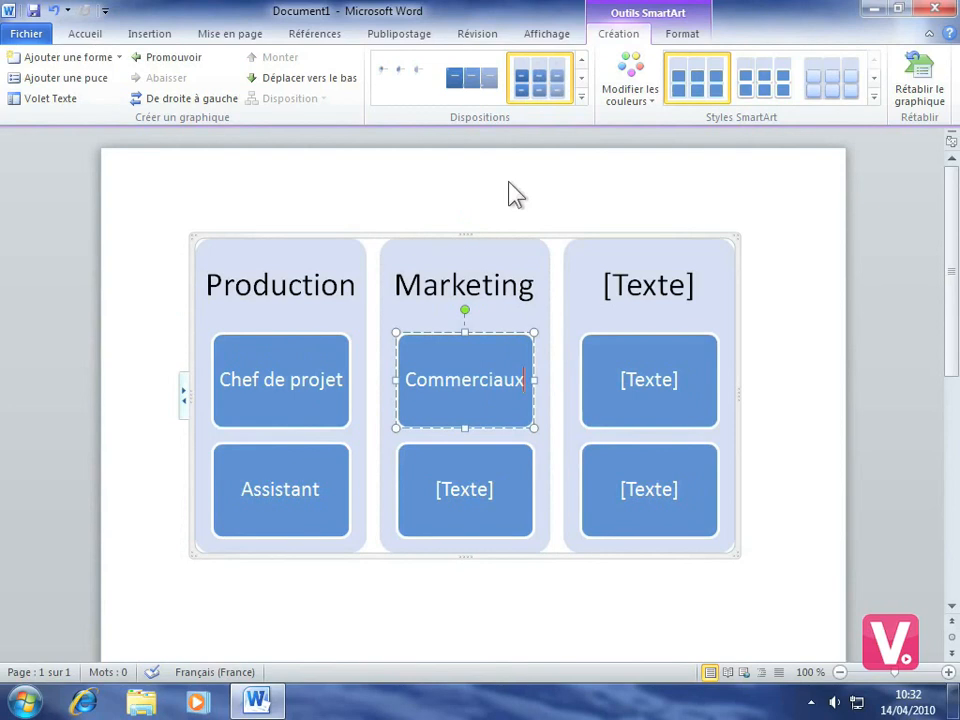
- Change the SmartArt layout to a list layout with picture placeholders beside each item
{"action": "left_click", "coordinate": [579, 97]}
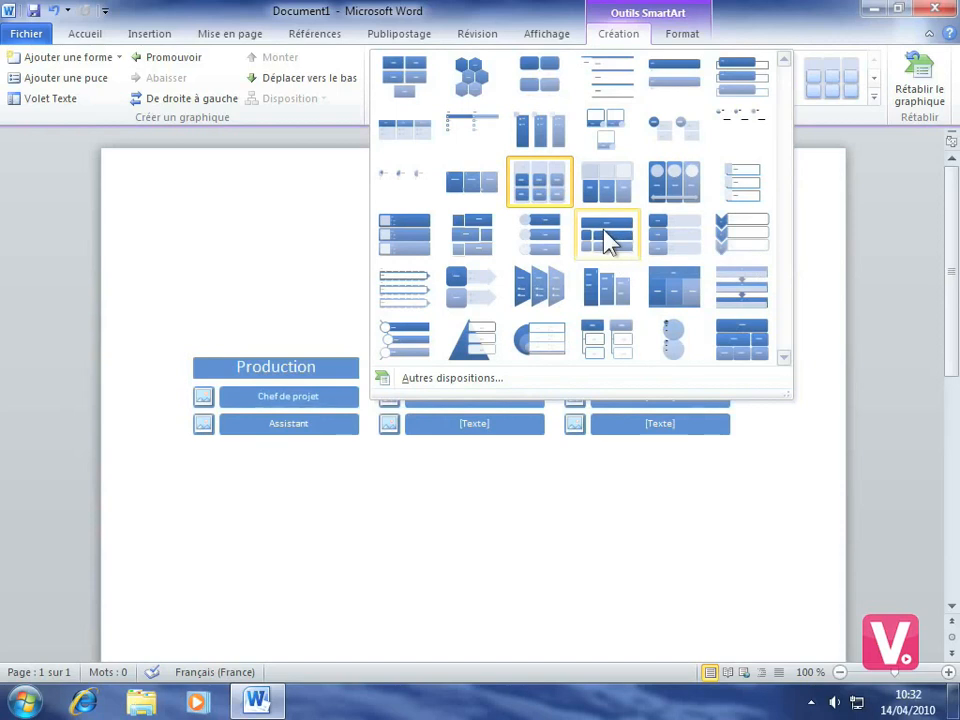
{"action": "left_click", "coordinate": [605, 240]}
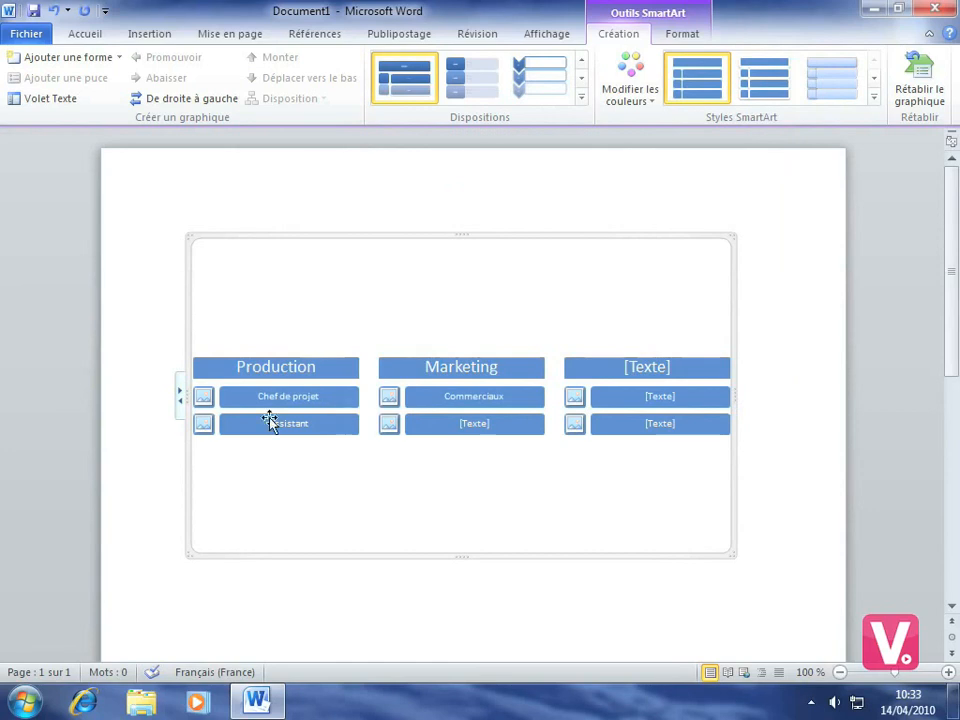
- Insert the Gustave_Flaubert picture into the placeholder beside Chef de projet
{"action": "left_click", "coordinate": [203, 397]}
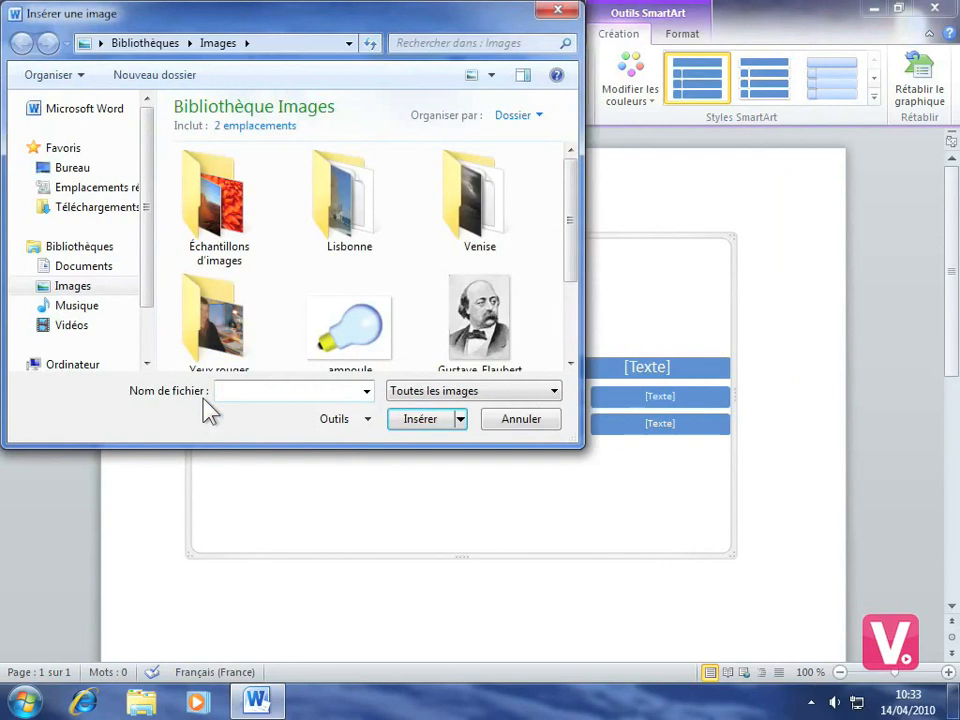
{"action": "left_click", "coordinate": [498, 307]}
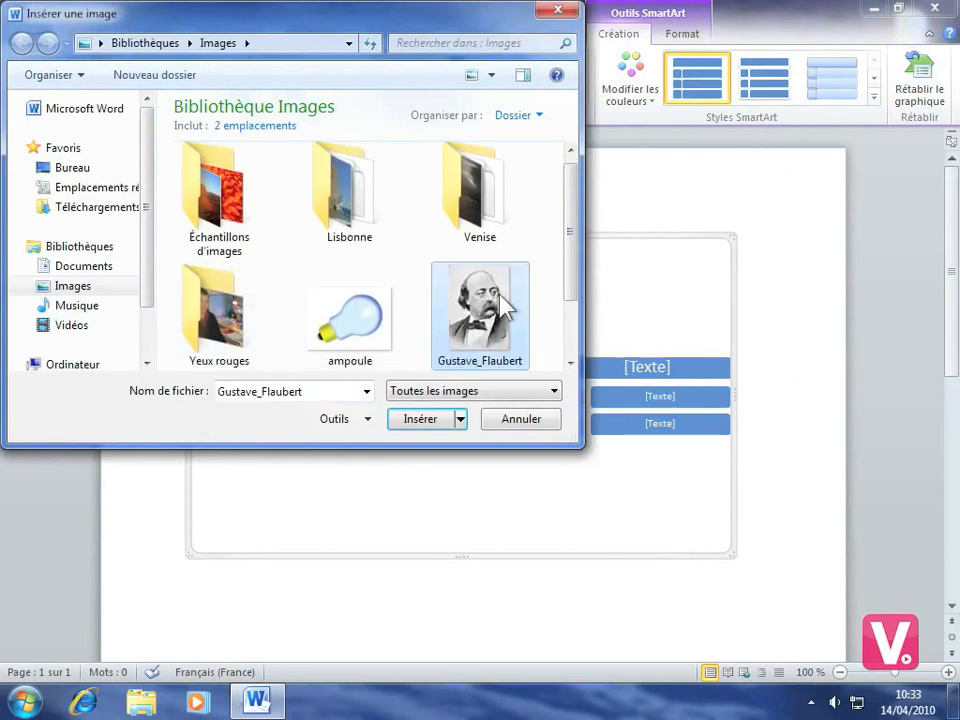
{"action": "left_click", "coordinate": [421, 419]}
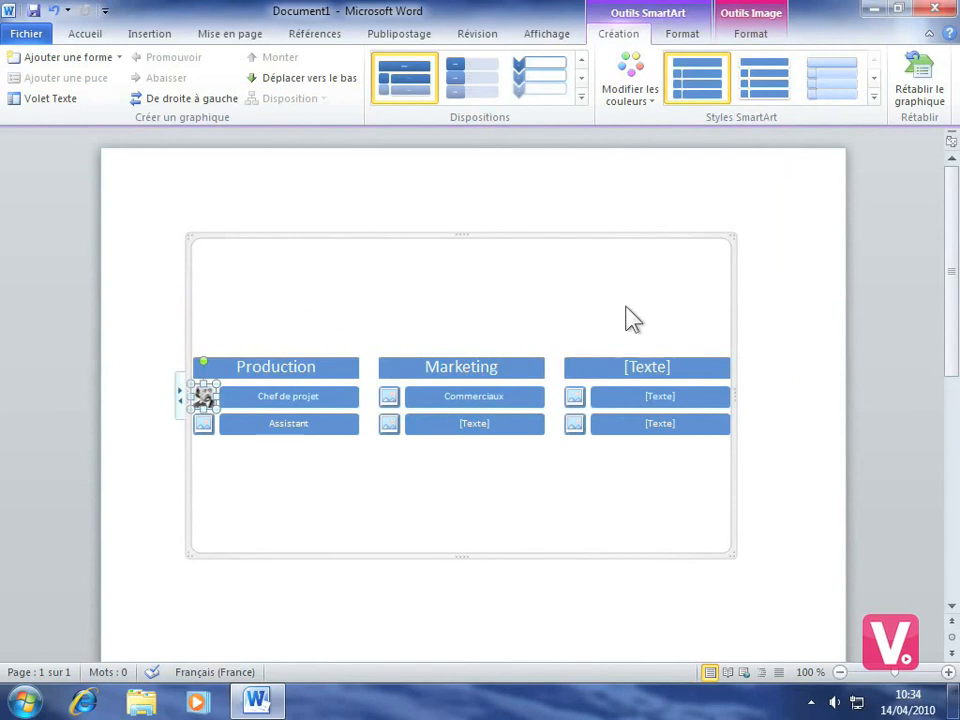
- Apply the third SmartArt style from the best-match section of the styles gallery
{"action": "left_click", "coordinate": [874, 100]}
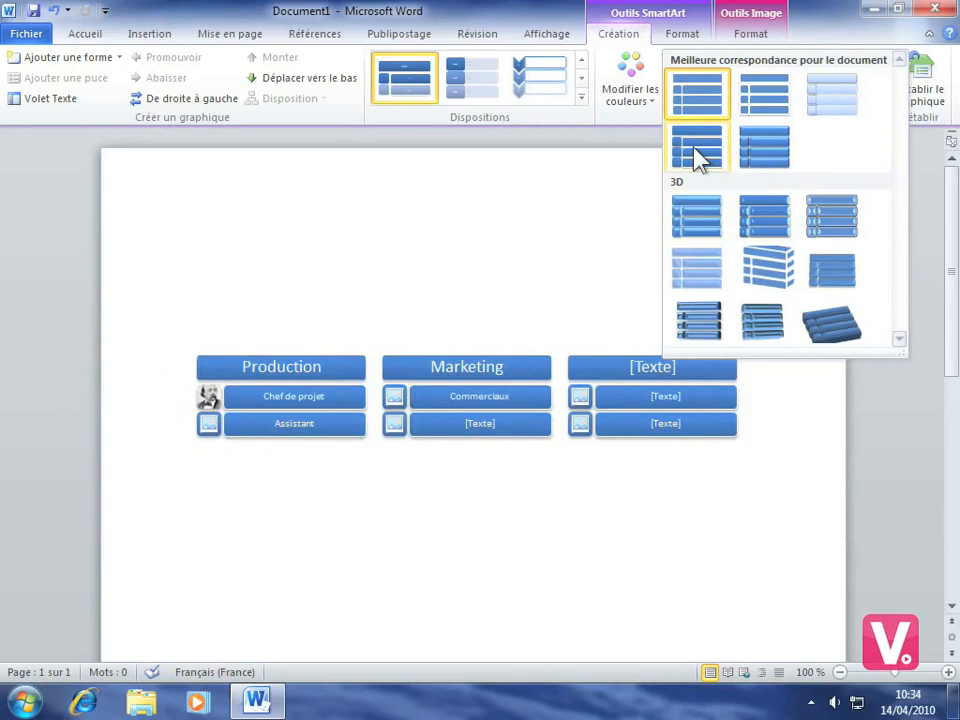
{"action": "left_click", "coordinate": [823, 97]}
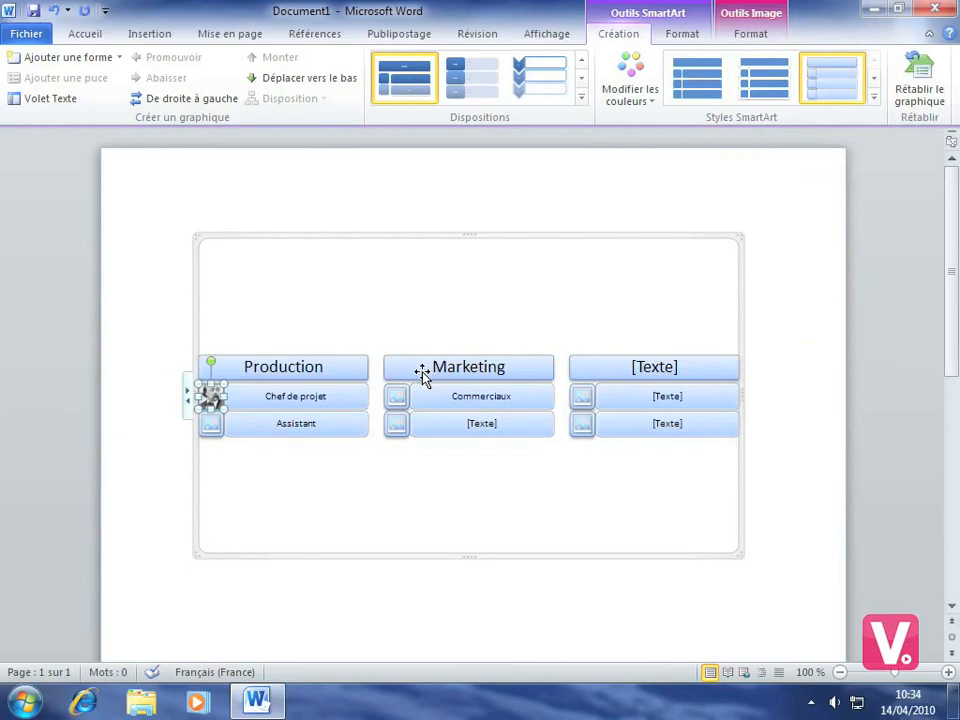
- Apply the red-outlined shape style to the Production heading shape
{"action": "left_click", "coordinate": [682, 34]}
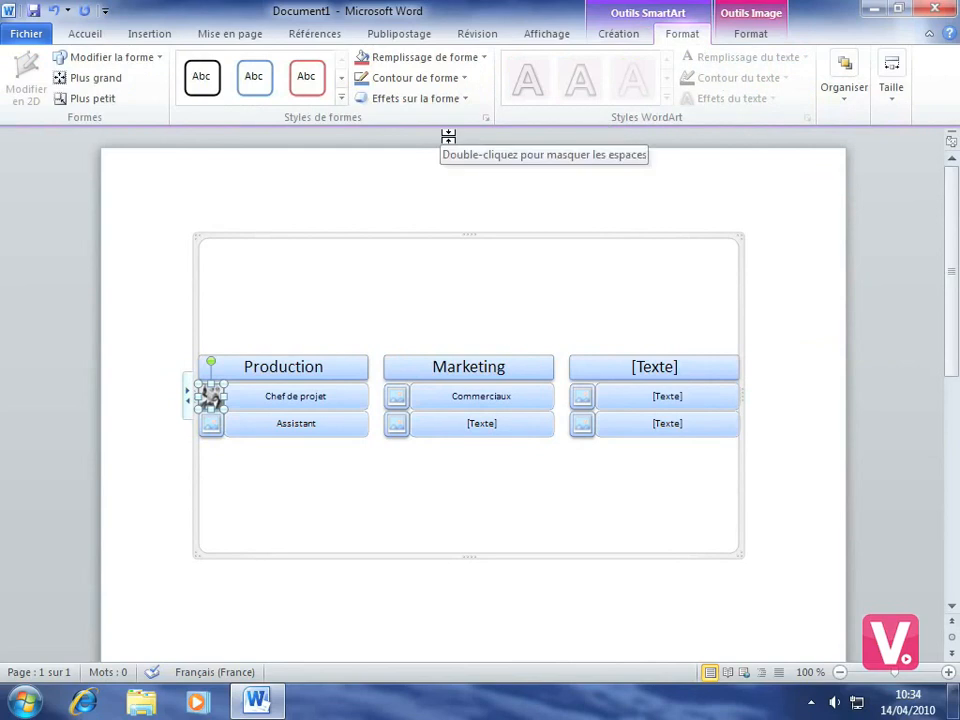
{"action": "left_click", "coordinate": [340, 366]}
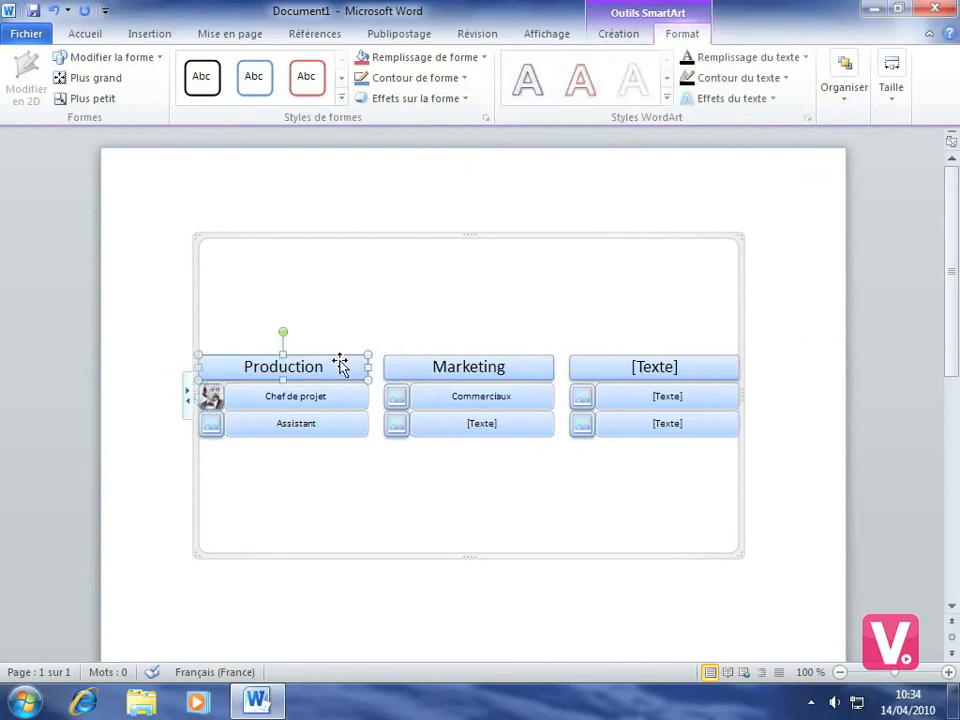
{"action": "left_click", "coordinate": [309, 84]}
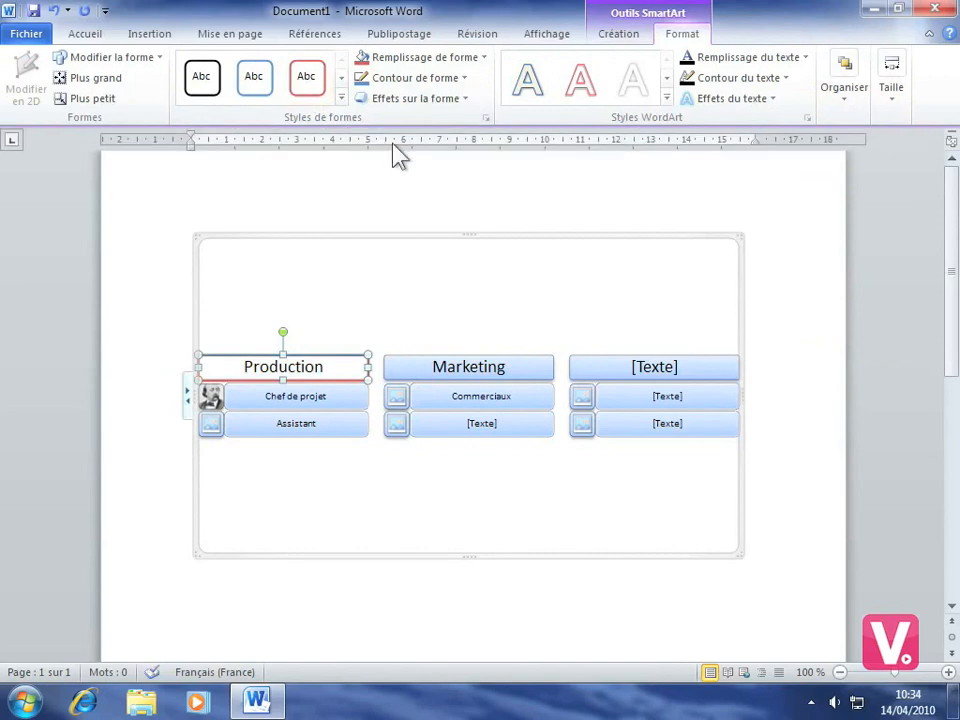
{"action": "left_click", "coordinate": [393, 144]}
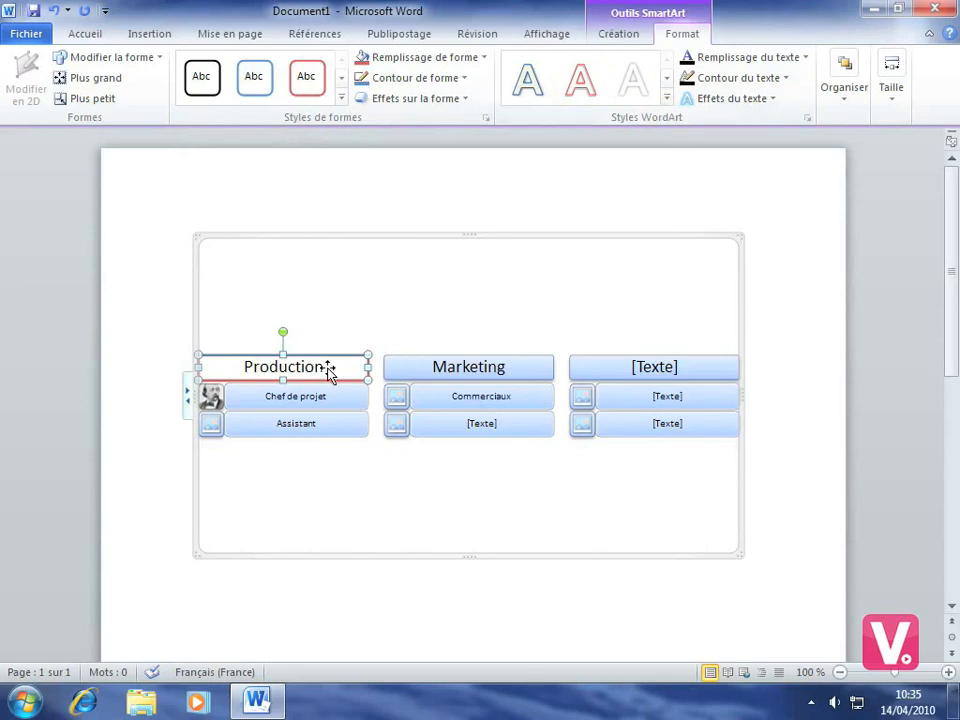
- Select the Production heading text and set its text fill to red
{"action": "double_click", "coordinate": [285, 369]}
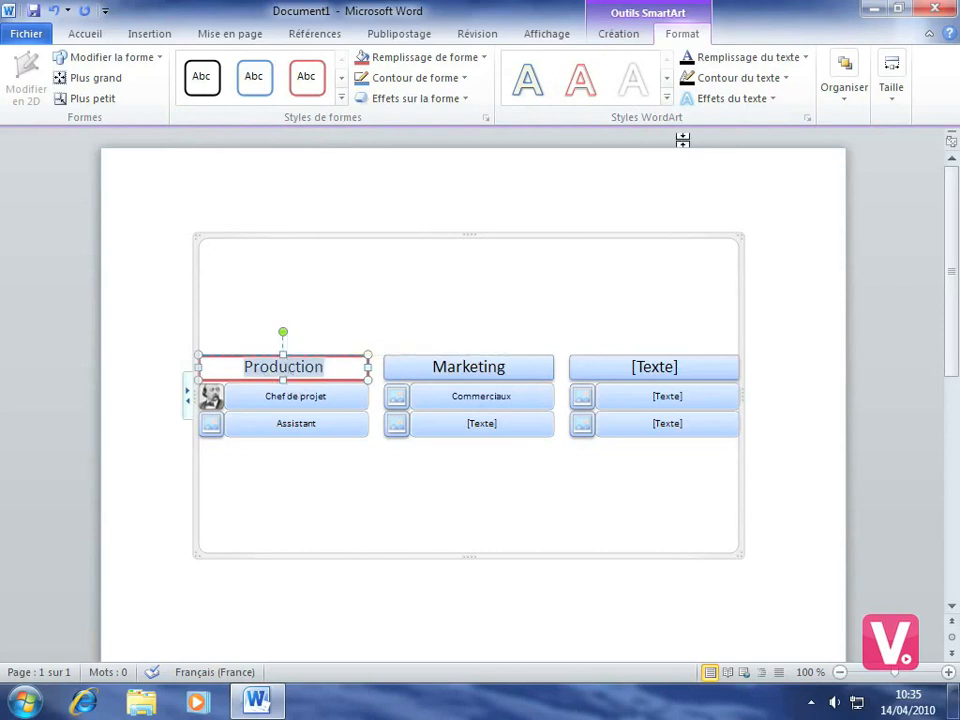
{"action": "left_click", "coordinate": [783, 60]}
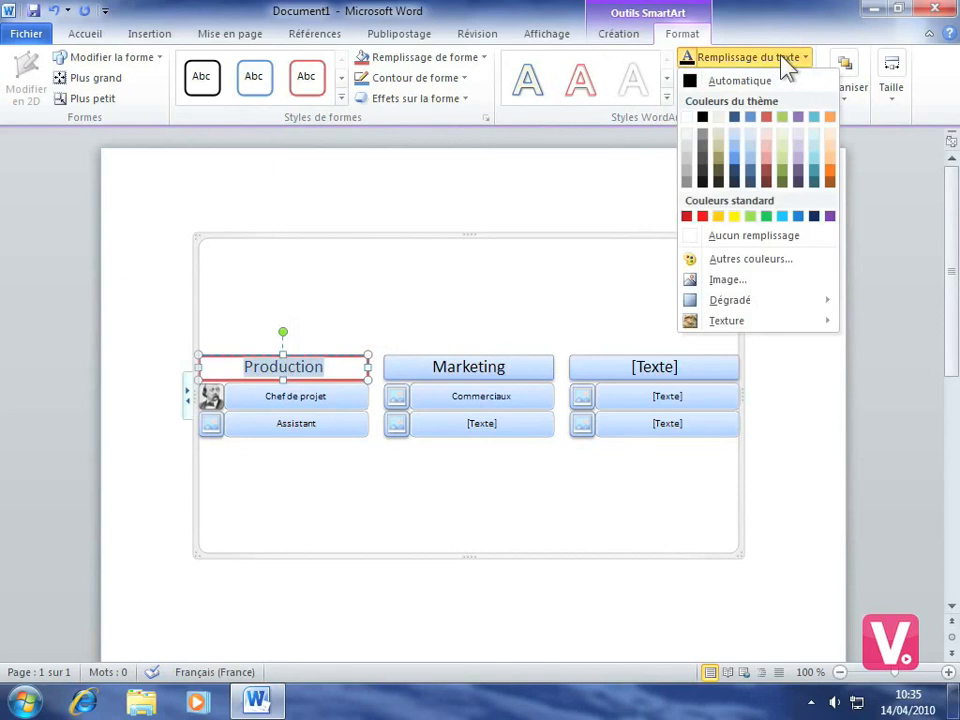
{"action": "left_click", "coordinate": [703, 218]}
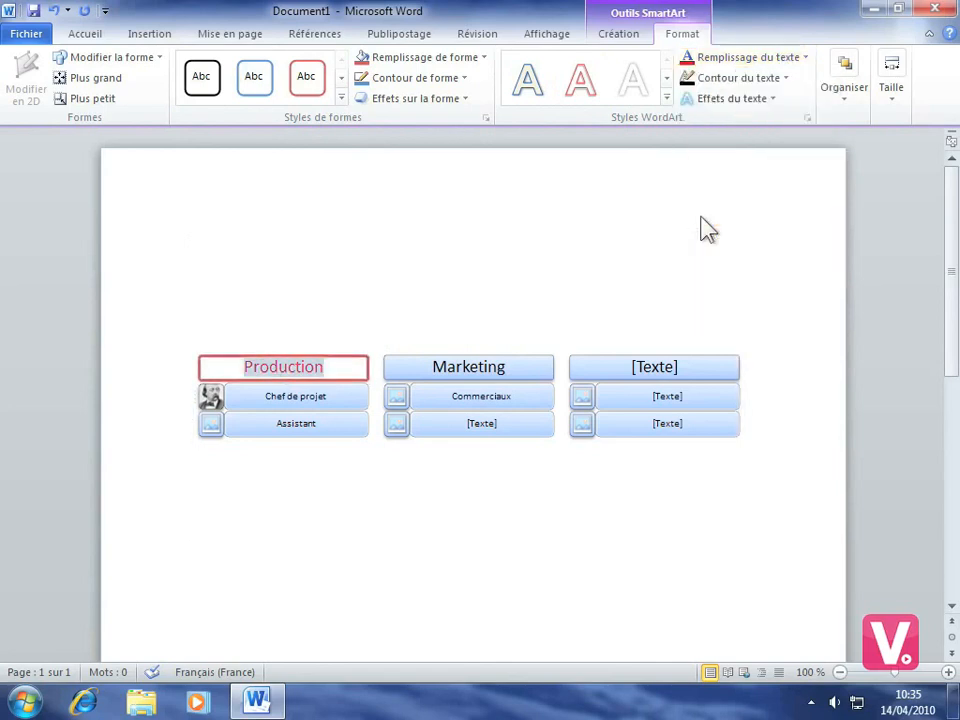